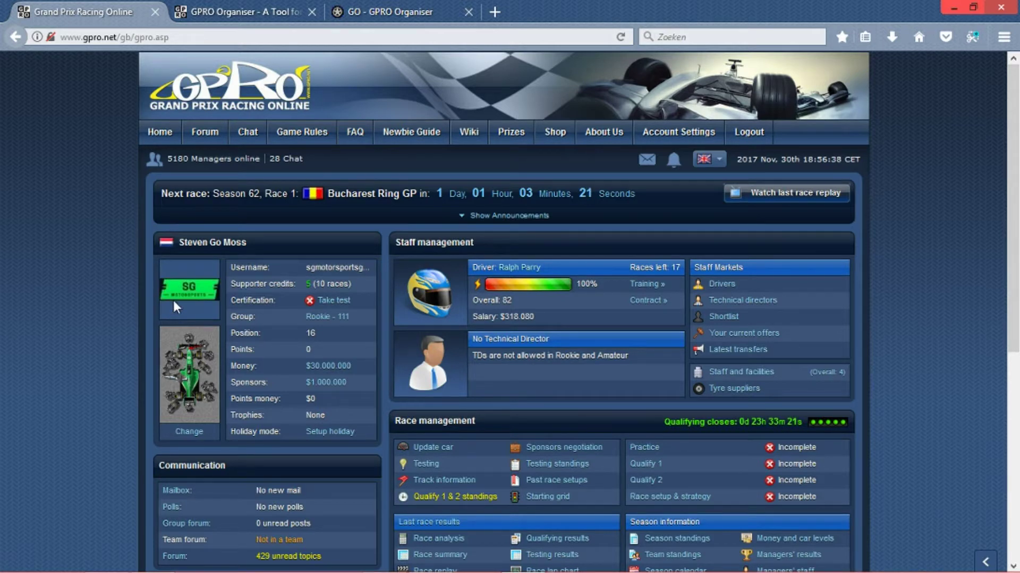
Step: Read the GPRO Organiser forum topic, then move to the organiser's download website
click(233, 4)
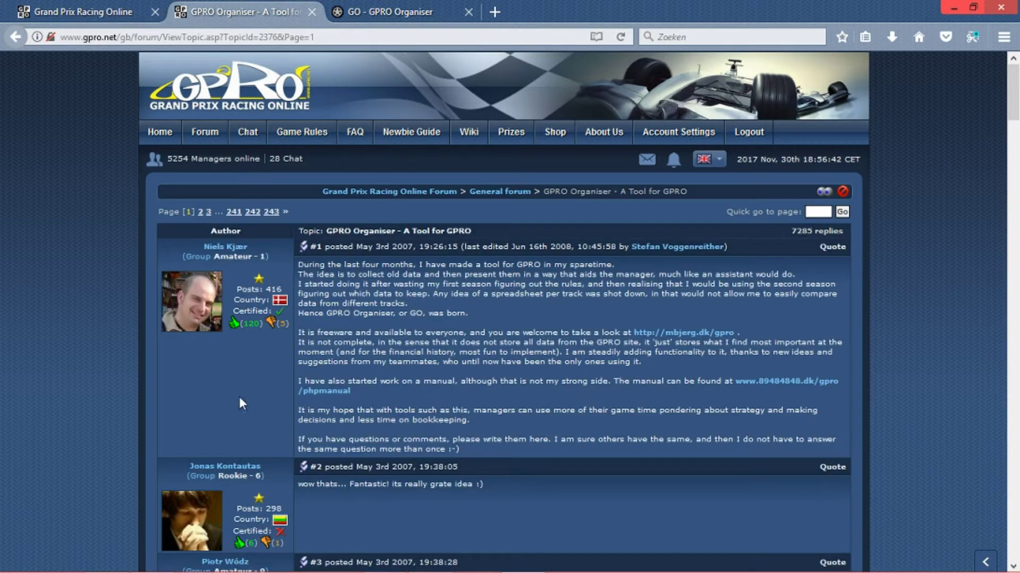
scroll(62, 351, down, 1)
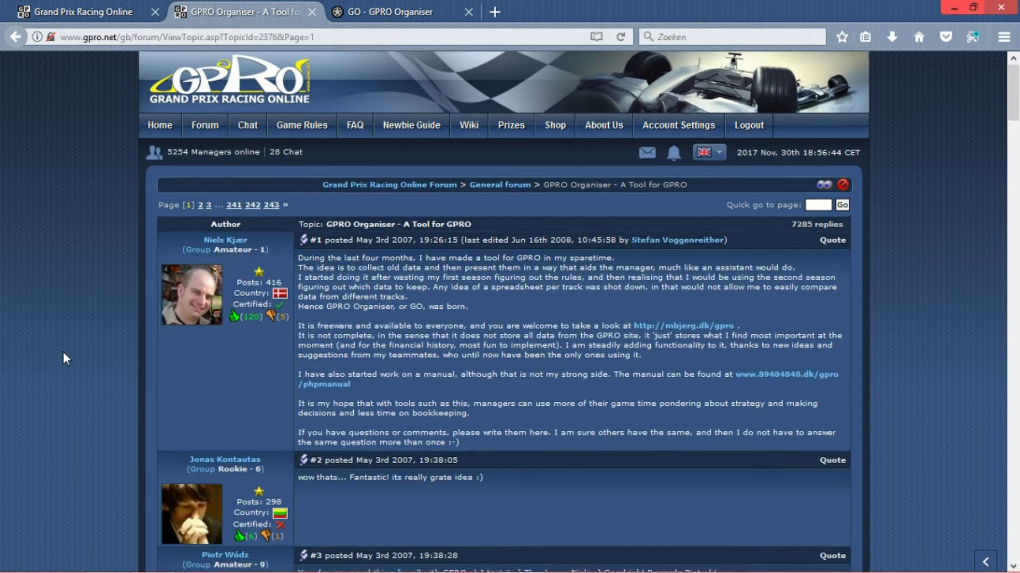
scroll(63, 351, up, 1)
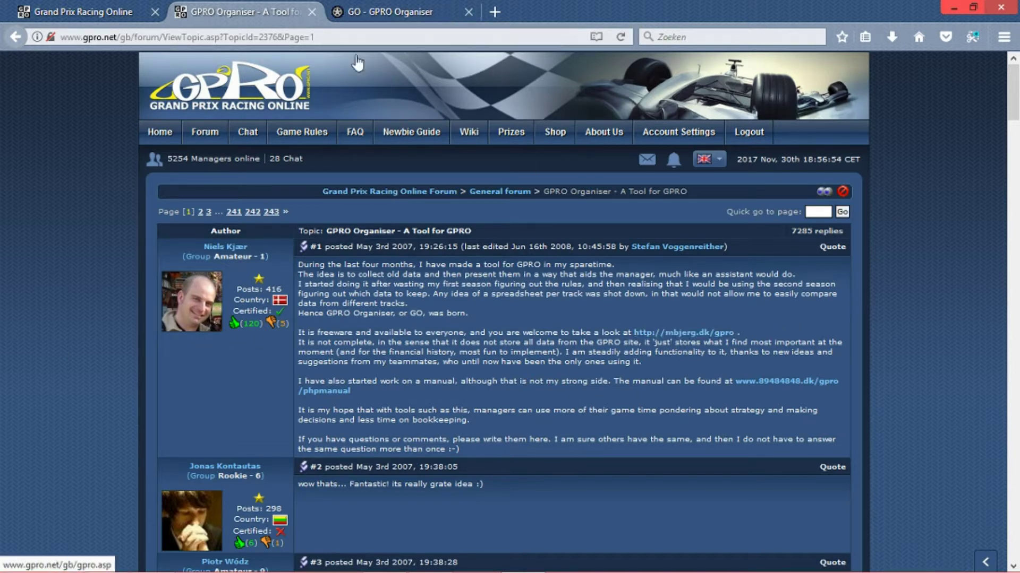
click(385, 14)
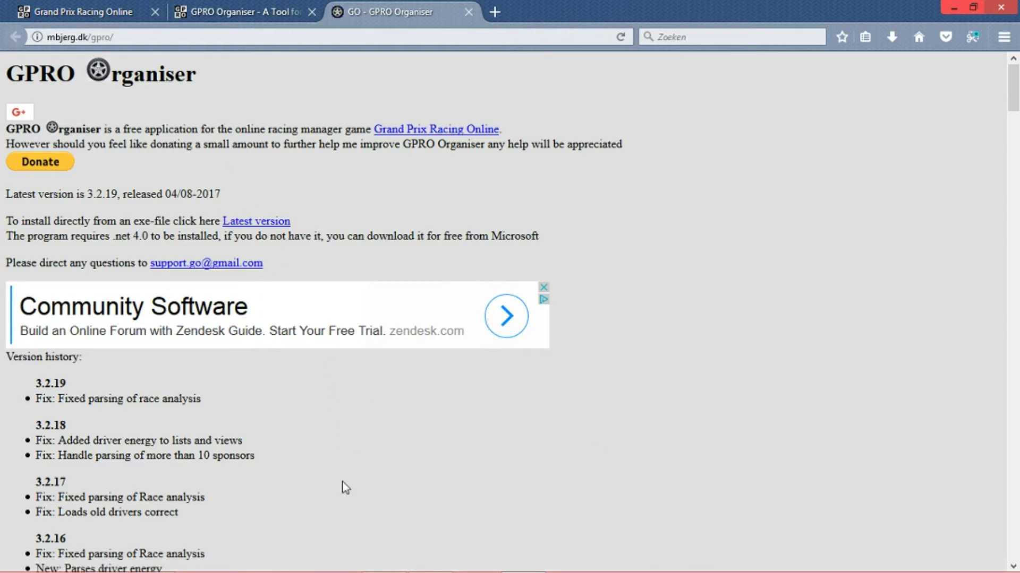
scroll(332, 476, down, 2)
scroll(332, 477, up, 2)
scroll(332, 476, up, 1)
scroll(327, 470, down, 2)
scroll(326, 458, down, 3)
scroll(326, 459, down, 2)
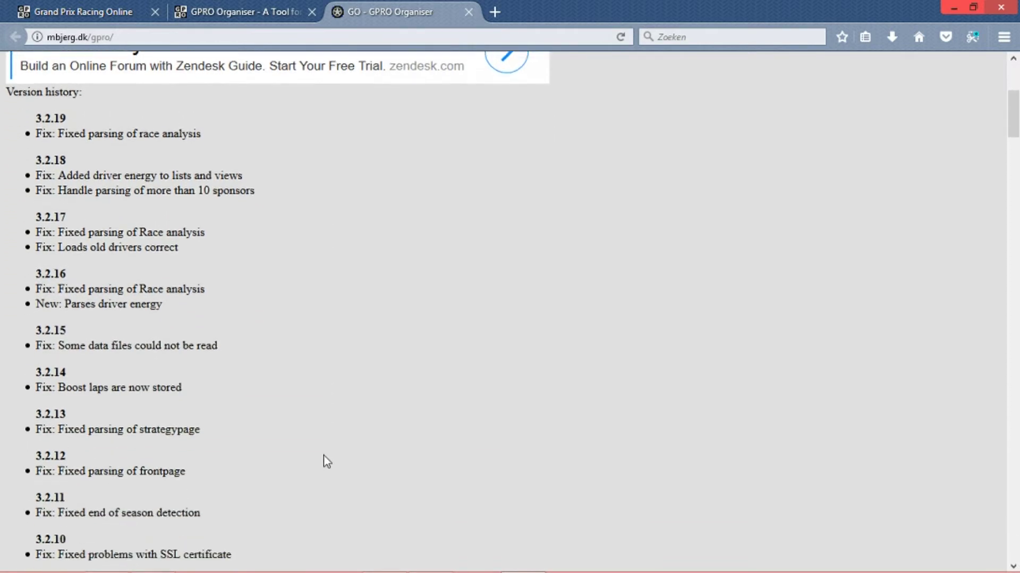
scroll(326, 461, down, 2)
scroll(323, 459, down, 2)
scroll(323, 460, down, 1)
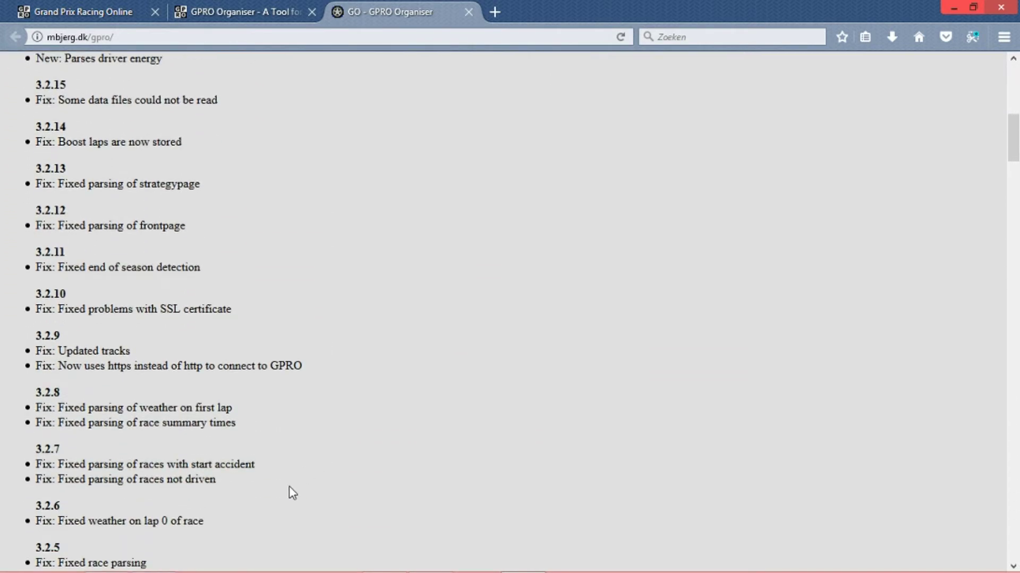
scroll(292, 488, down, 2)
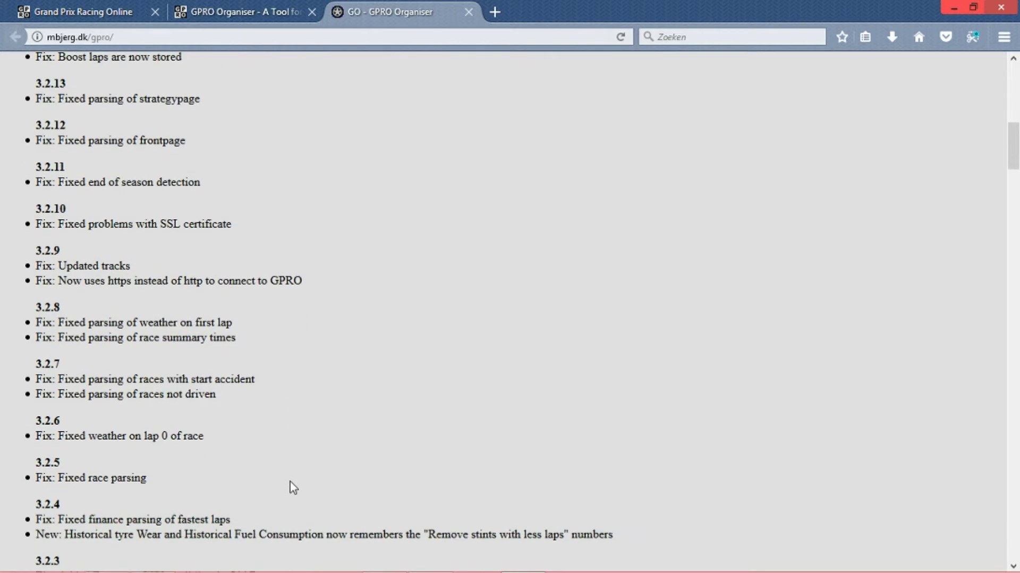
scroll(289, 482, down, 2)
scroll(290, 483, down, 2)
scroll(290, 482, down, 2)
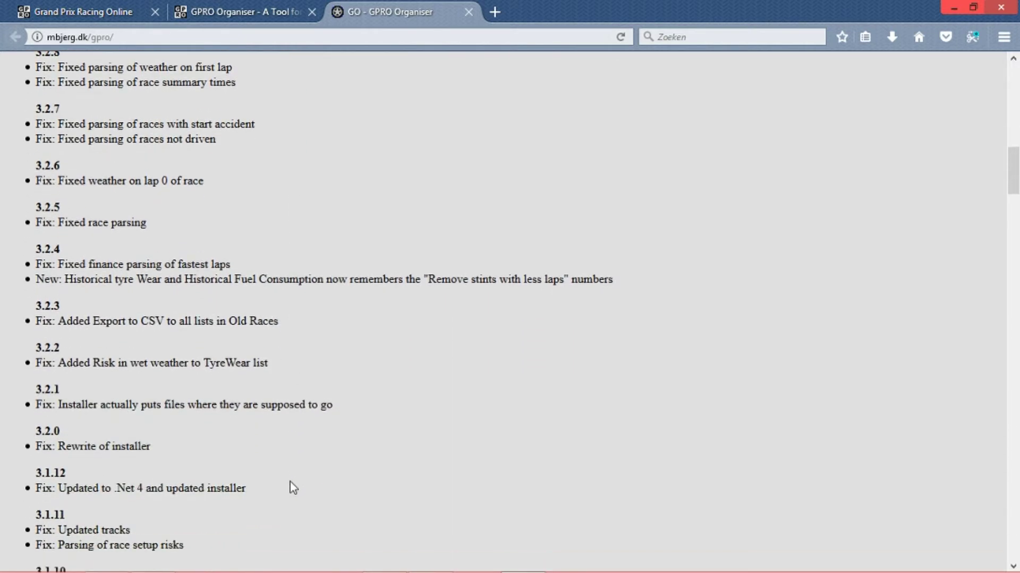
scroll(291, 483, up, 1)
scroll(290, 482, up, 3)
scroll(290, 481, up, 5)
scroll(291, 482, up, 5)
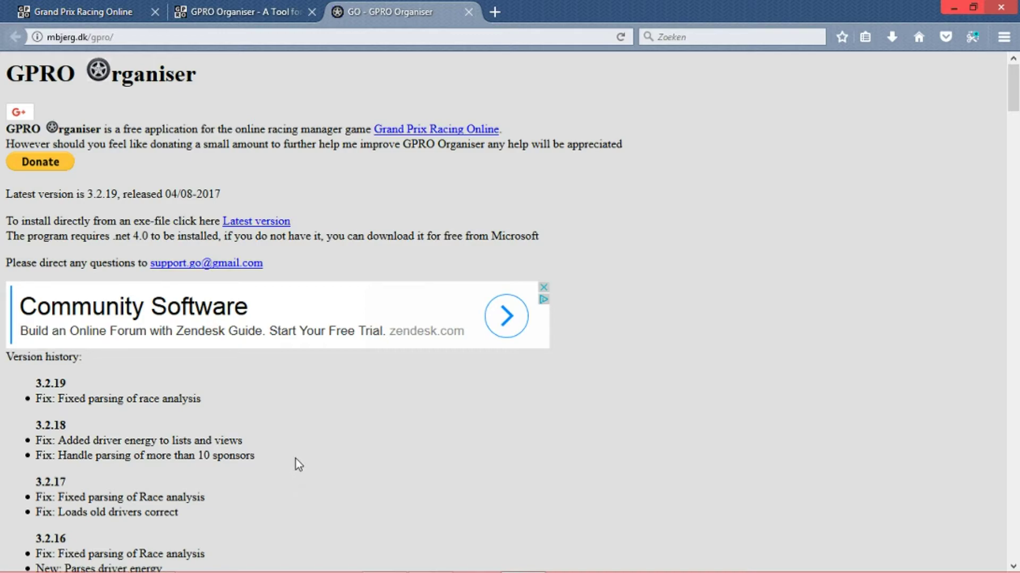
Step: Return to the game page and bring up the Historical Tyre Wear overview from the View menu
click(85, 10)
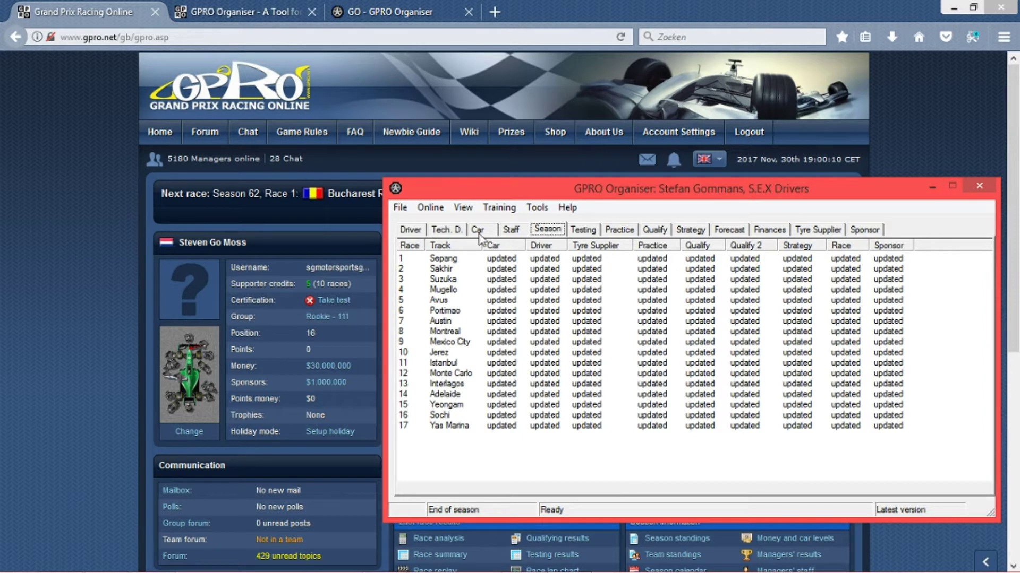
click(459, 210)
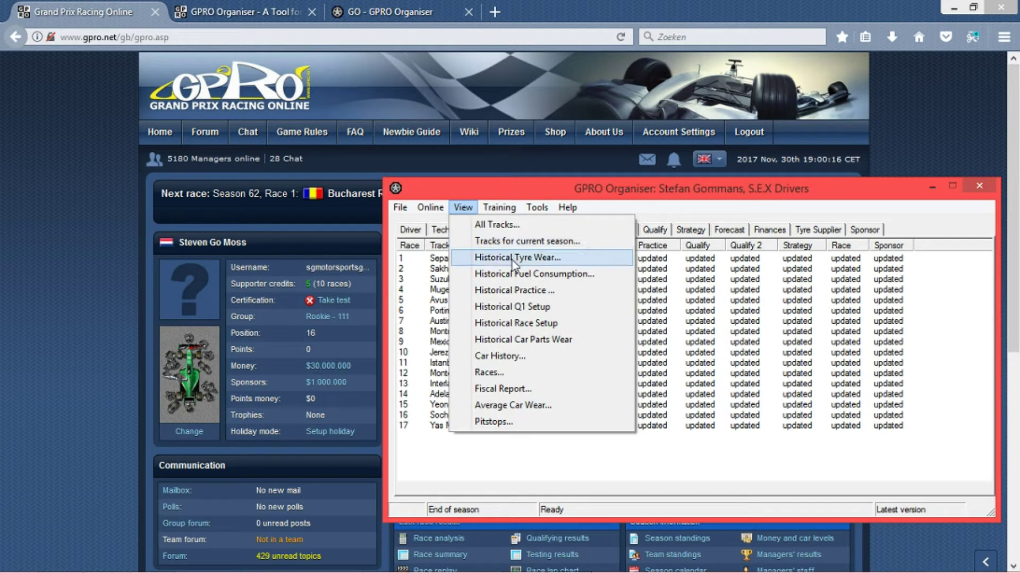
click(511, 260)
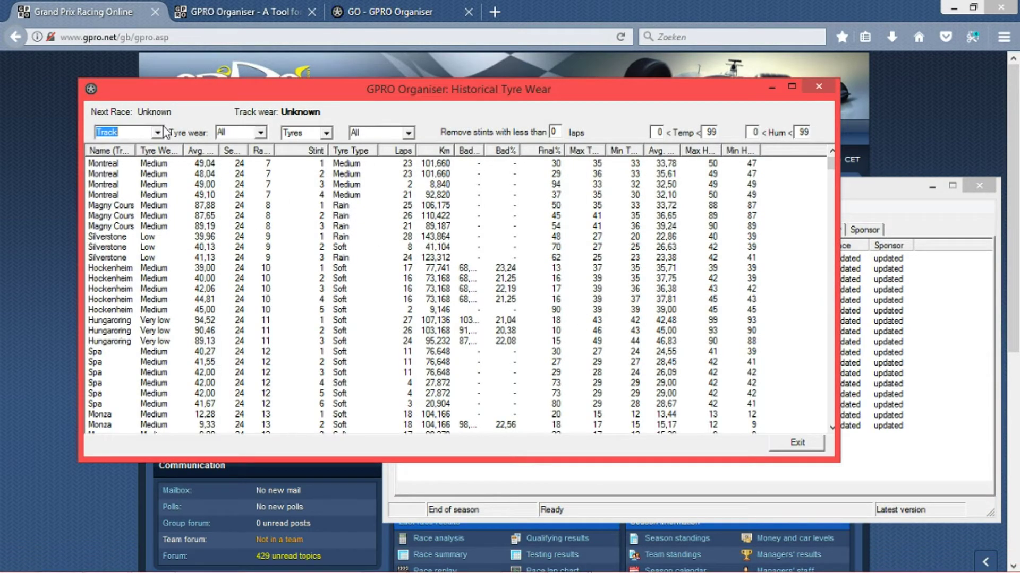
Step: Filter the tyre wear history to Bucharest Ring and select the 42-lap rain stint
drag(183, 94, 203, 135)
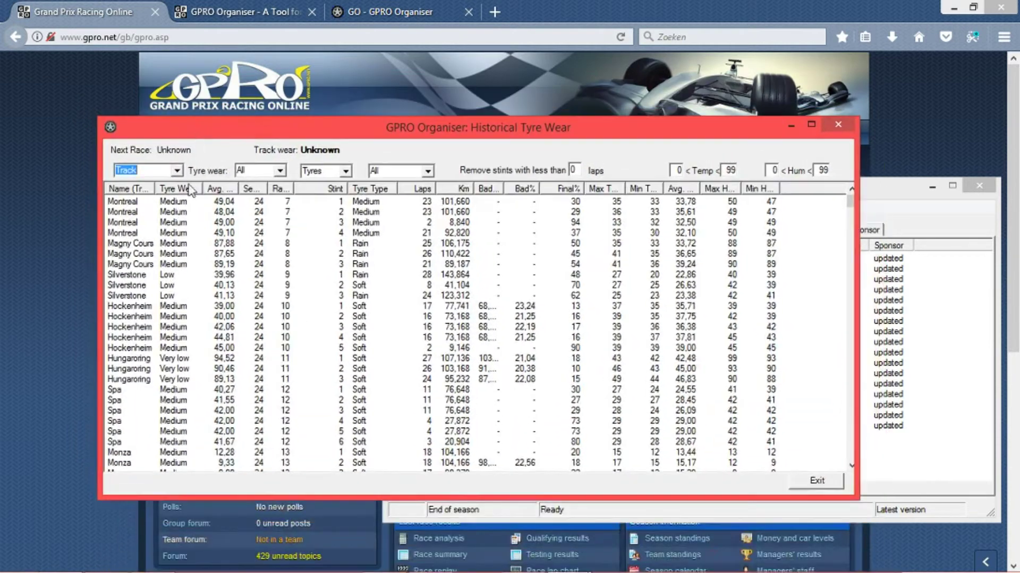
click(179, 171)
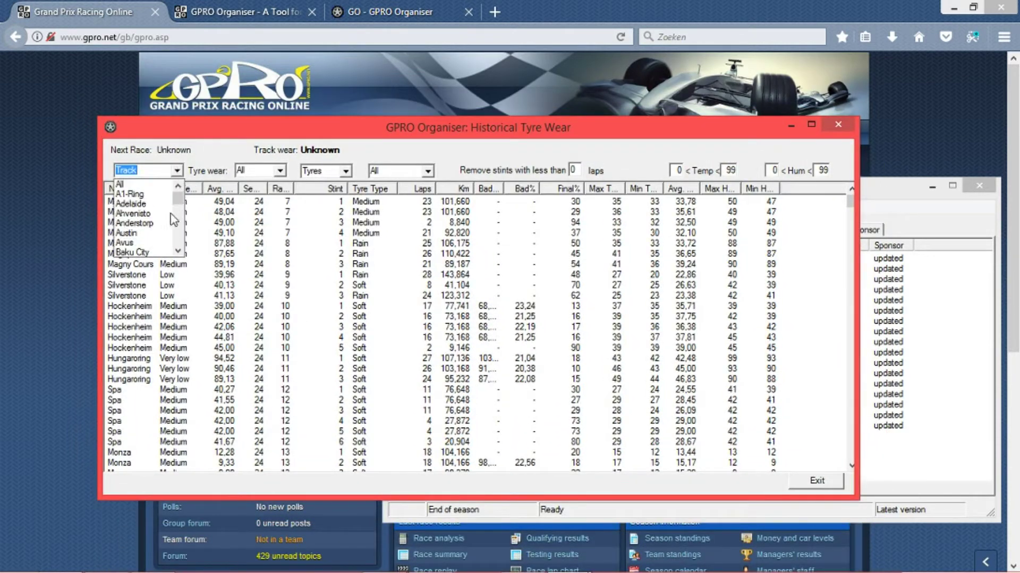
scroll(181, 255, down, 1)
scroll(180, 255, down, 3)
click(143, 252)
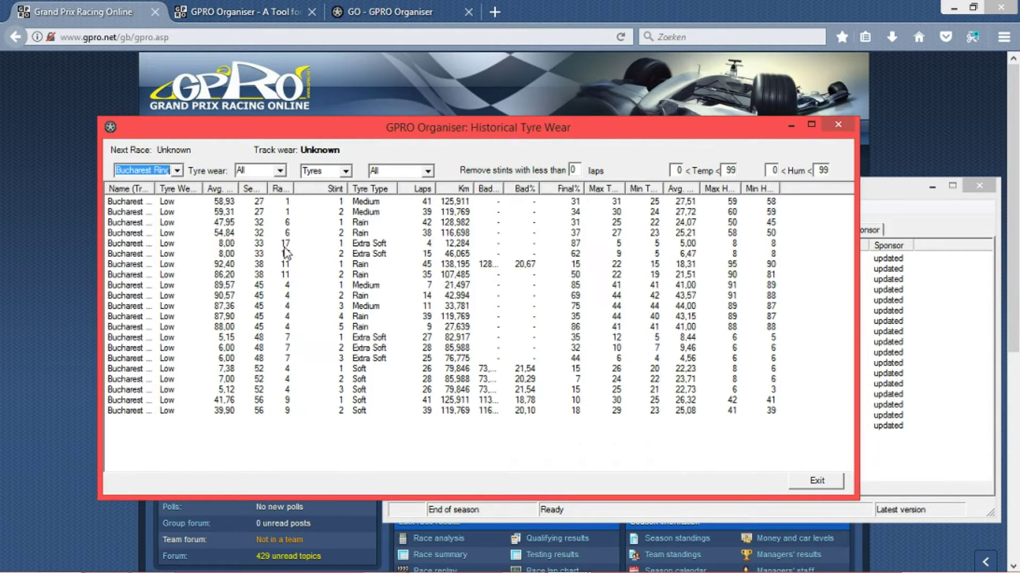
click(286, 225)
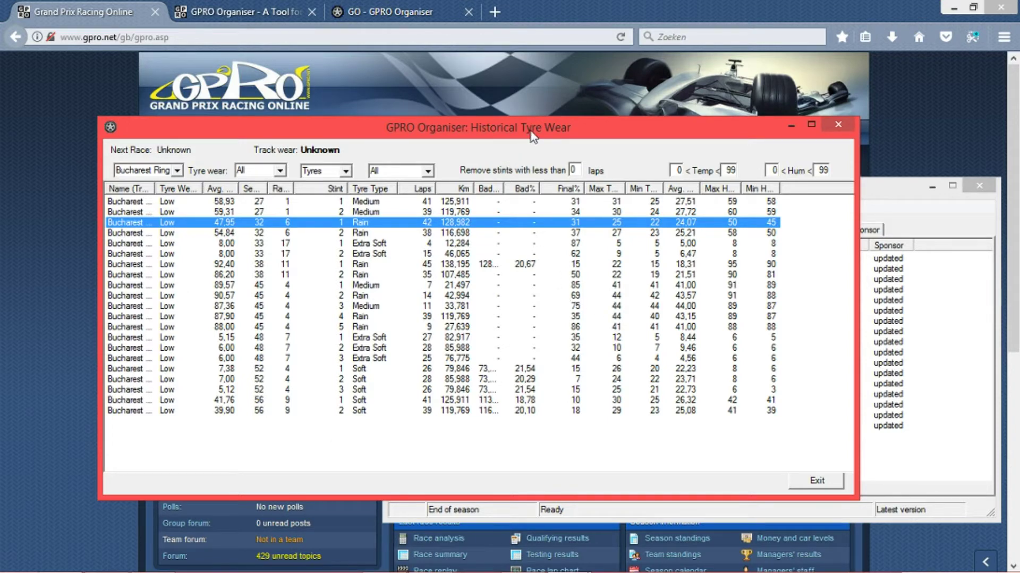
Step: Move the tyre wear window aside and minimise it to reveal the season list
mouse_move(528, 137)
mouse_down()
mouse_move(615, 75)
mouse_move(528, 71)
mouse_move(583, 75)
mouse_move(570, 72)
mouse_up()
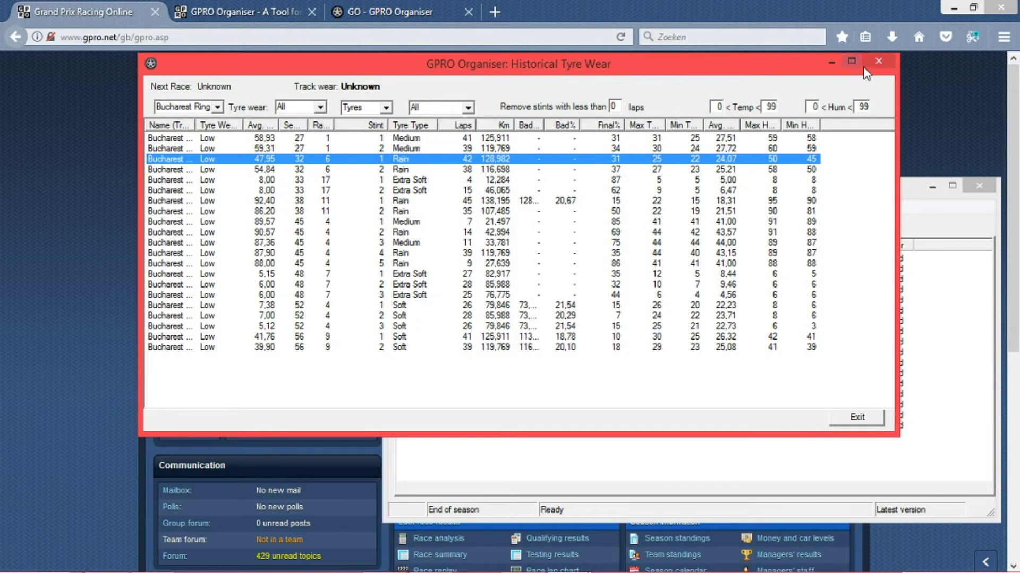
click(829, 61)
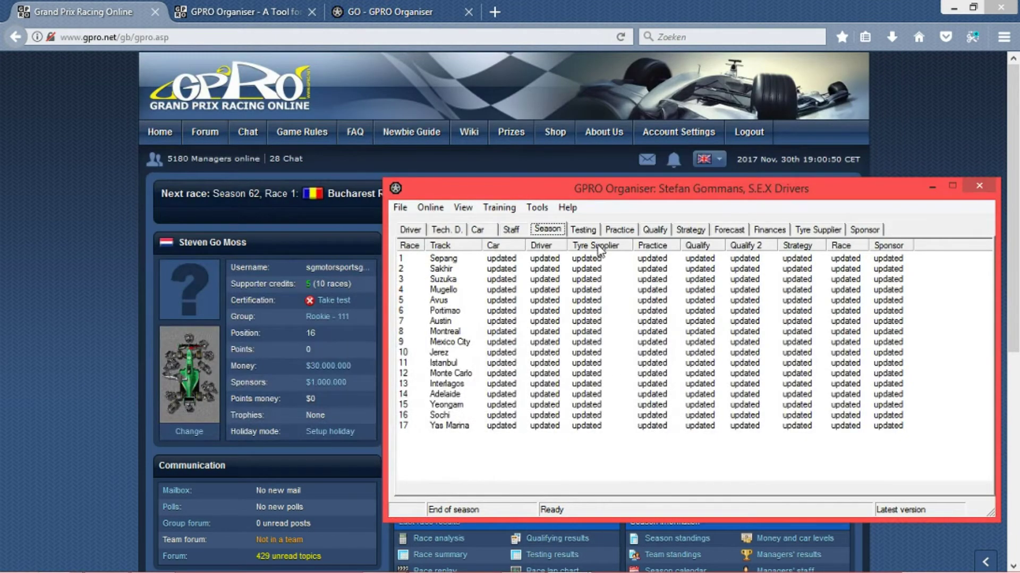
Step: Select the Sochi and Yas Marina races, then bring the GPRO office page forward
click(733, 415)
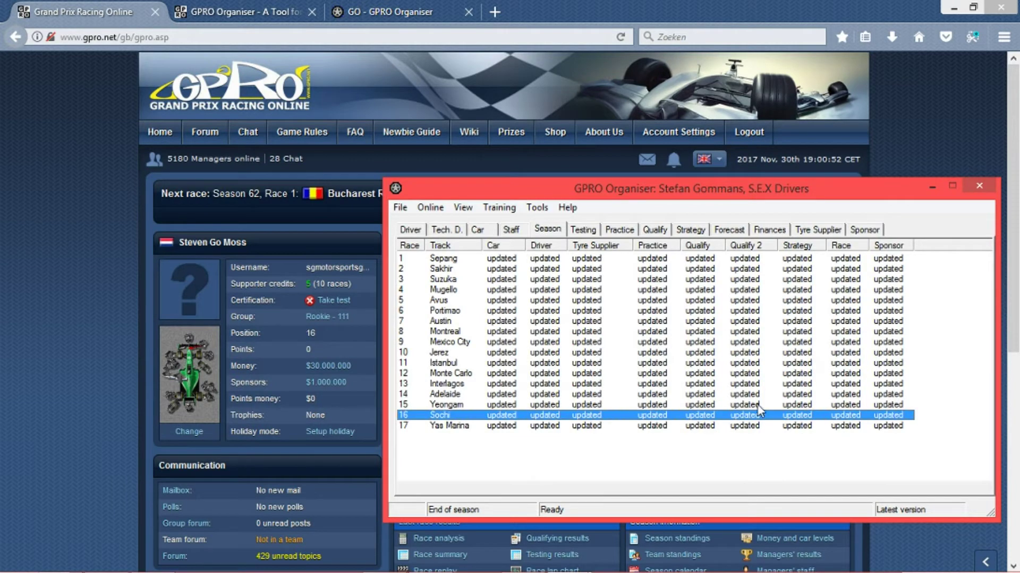
click(879, 426)
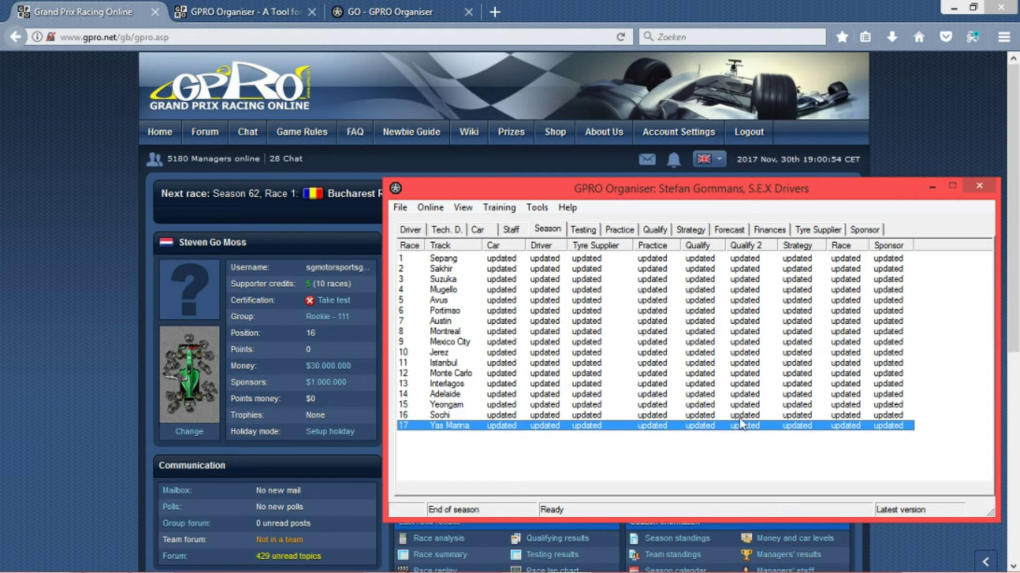
click(17, 319)
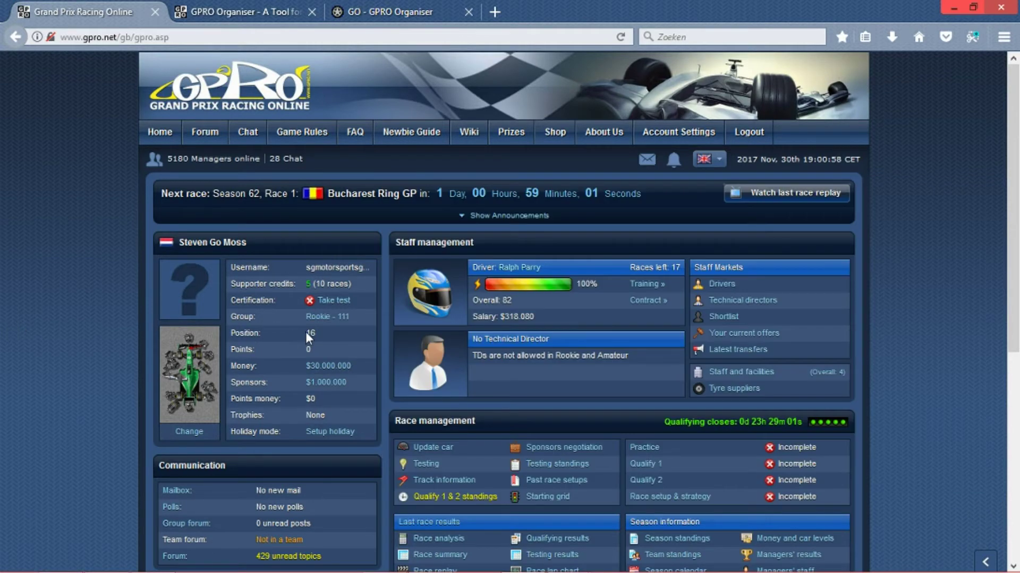
scroll(305, 332, down, 3)
scroll(305, 331, down, 2)
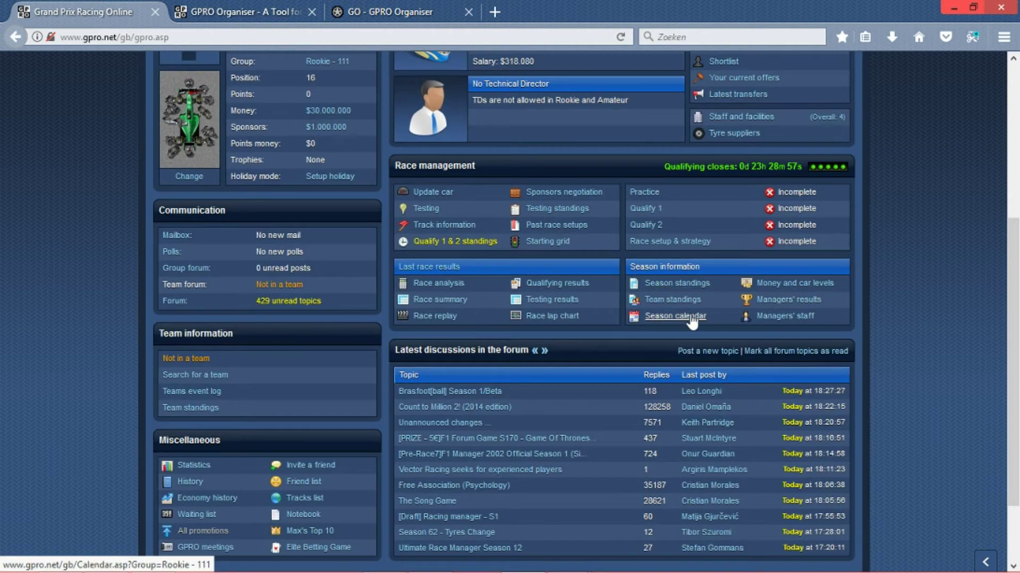
Step: Browse the Rookie season calendar and return to the manager's office page
click(675, 317)
scroll(333, 329, down, 2)
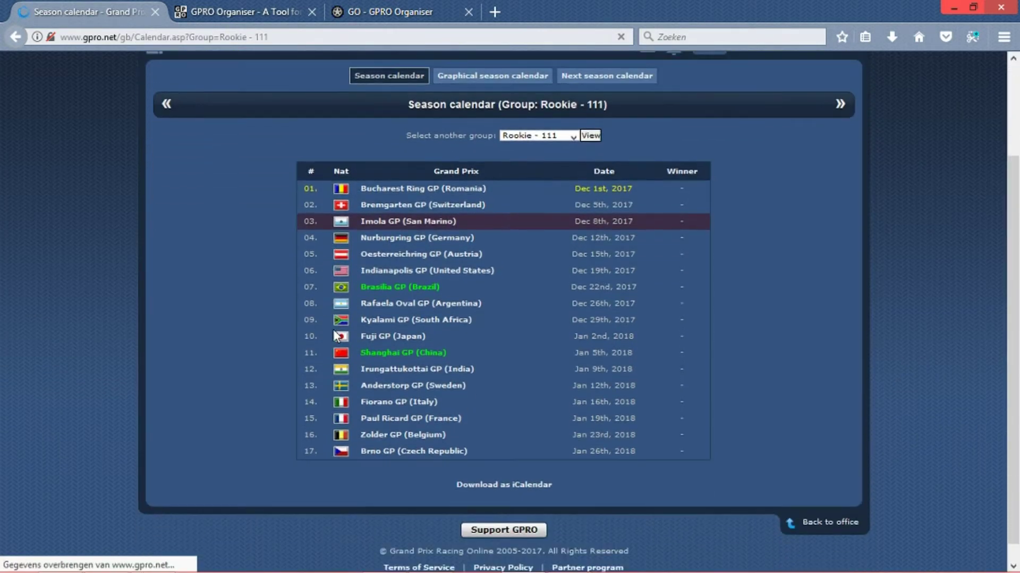
scroll(333, 328, down, 1)
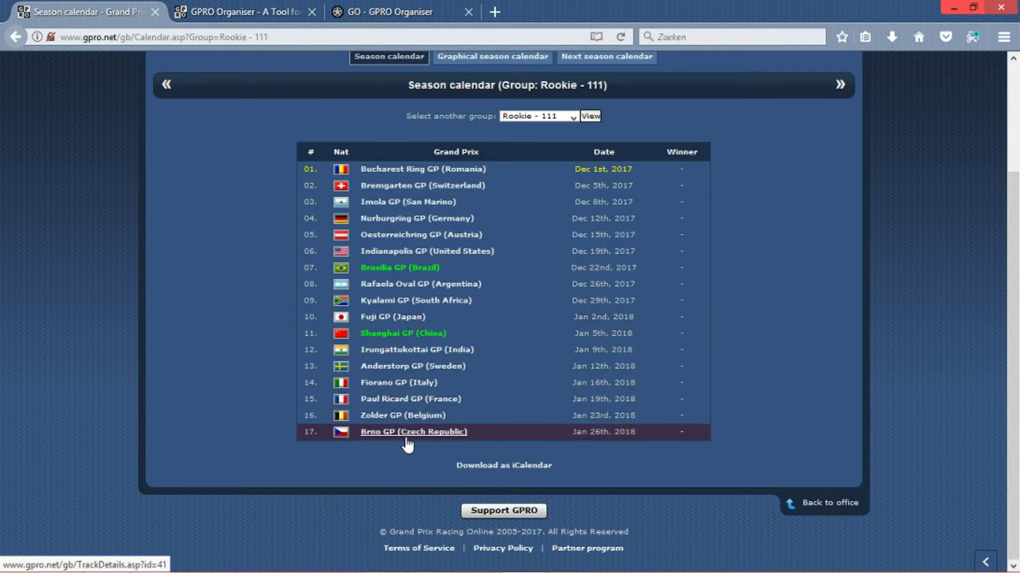
scroll(219, 351, up, 1)
scroll(221, 351, up, 3)
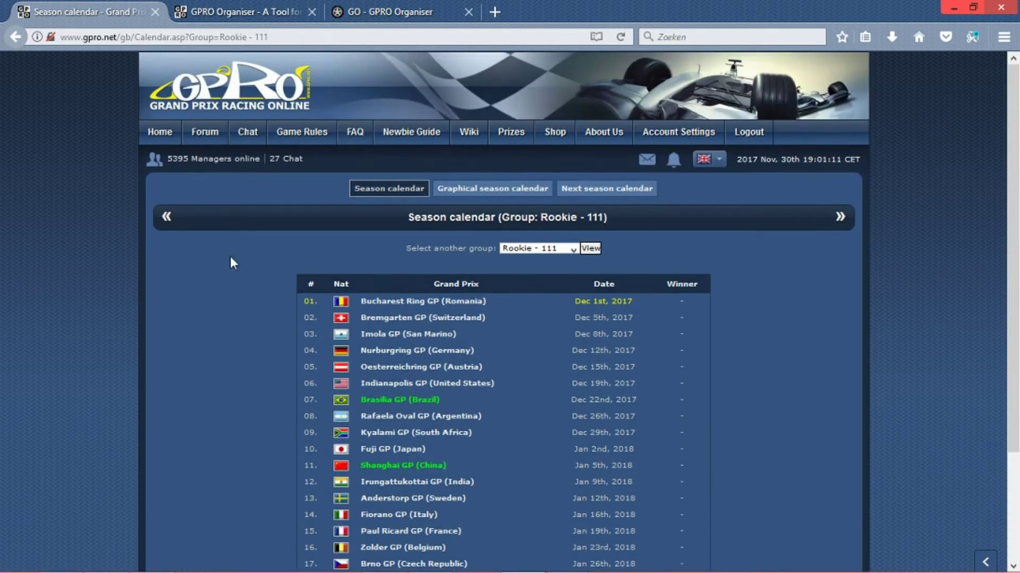
click(242, 103)
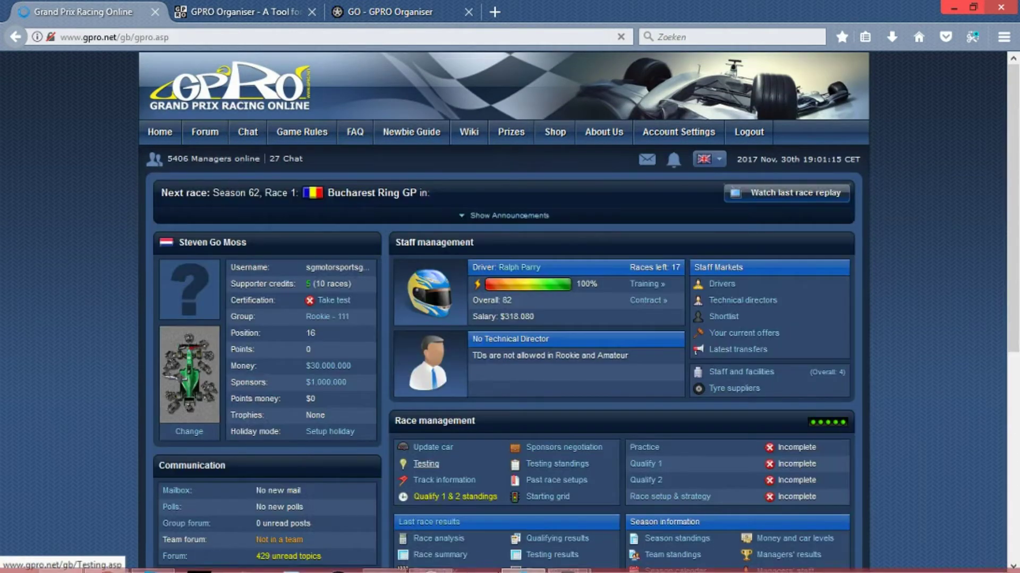
Step: Run Tools > Update tracks to load the new season's 17 tracks from Bucharest Ring to Brno
mouse_move(566, 559)
click(493, 483)
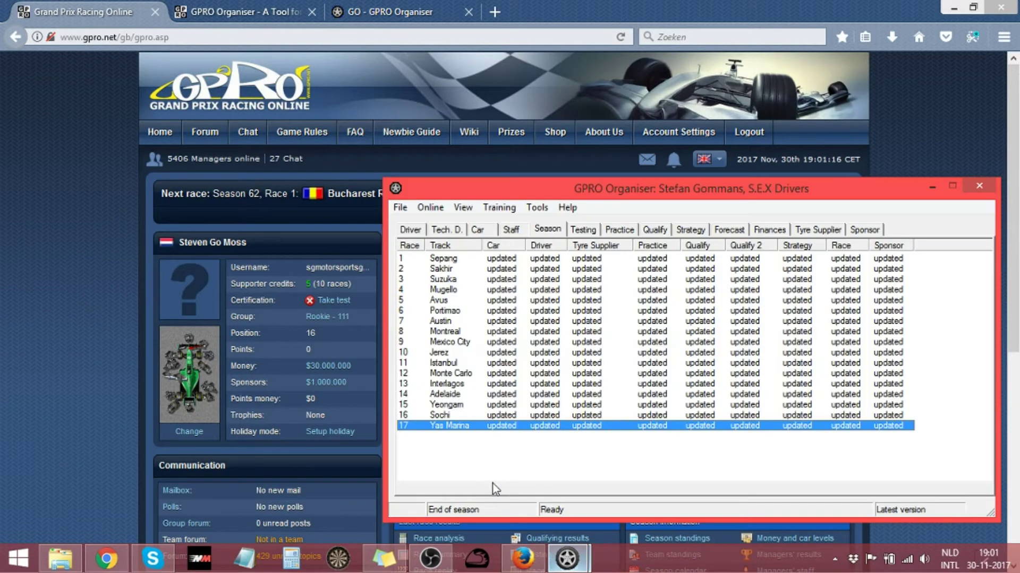
click(617, 290)
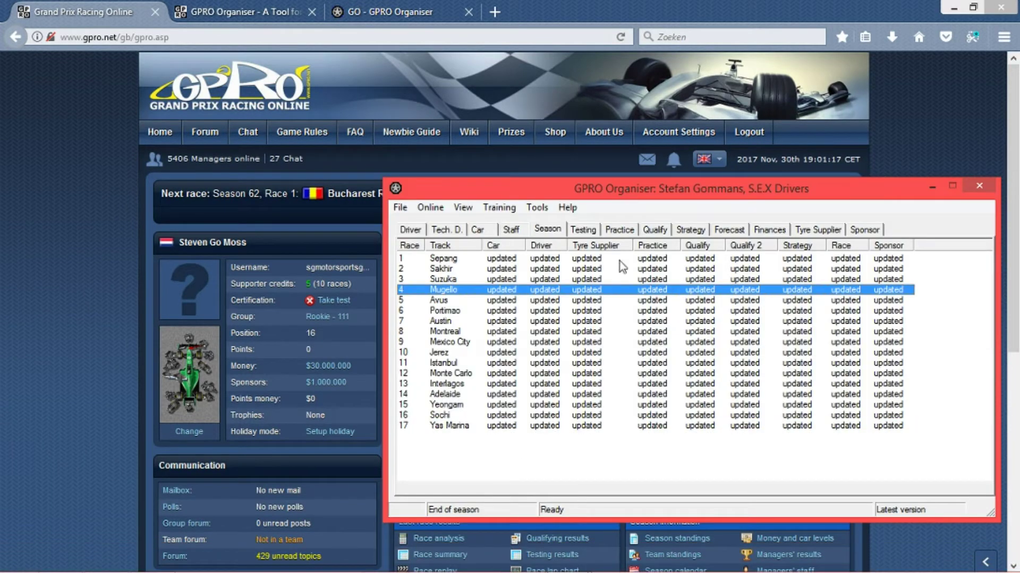
click(468, 207)
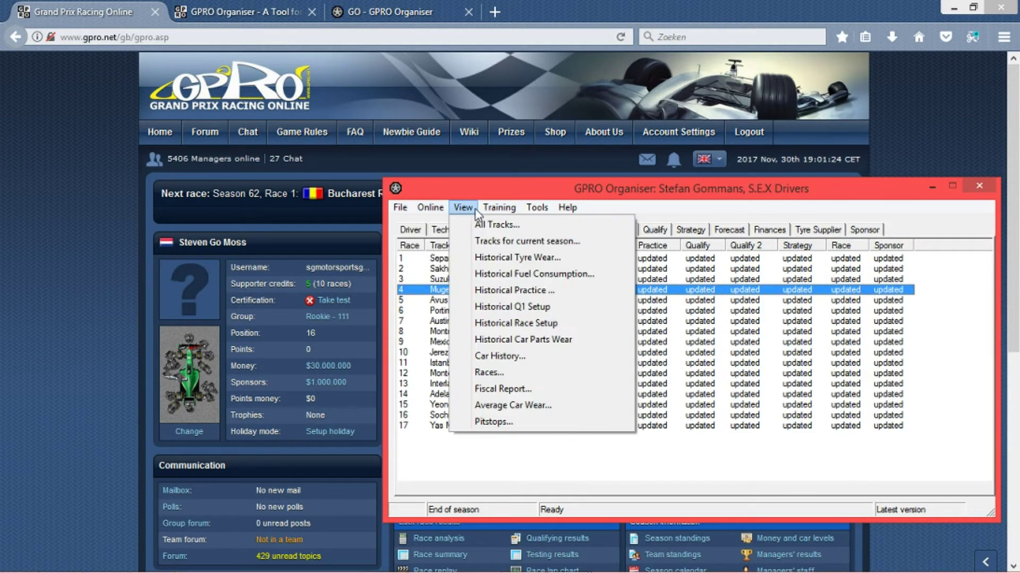
mouse_move(538, 207)
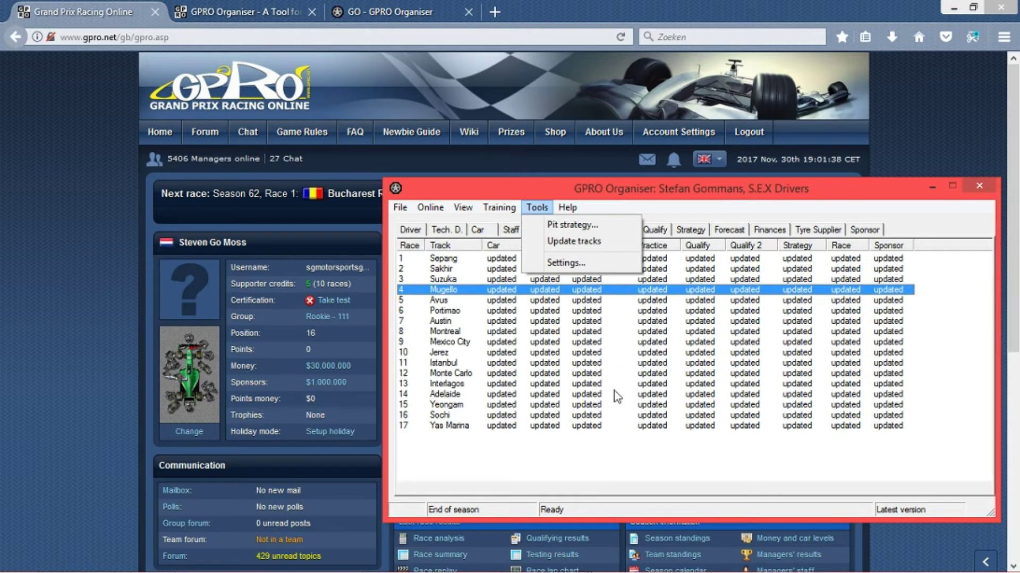
click(635, 426)
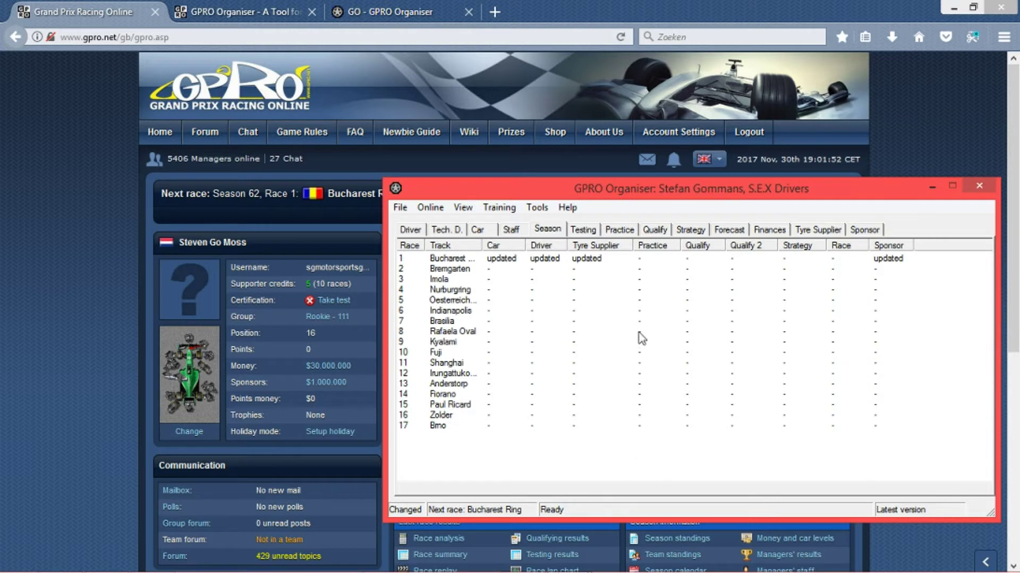
click(612, 301)
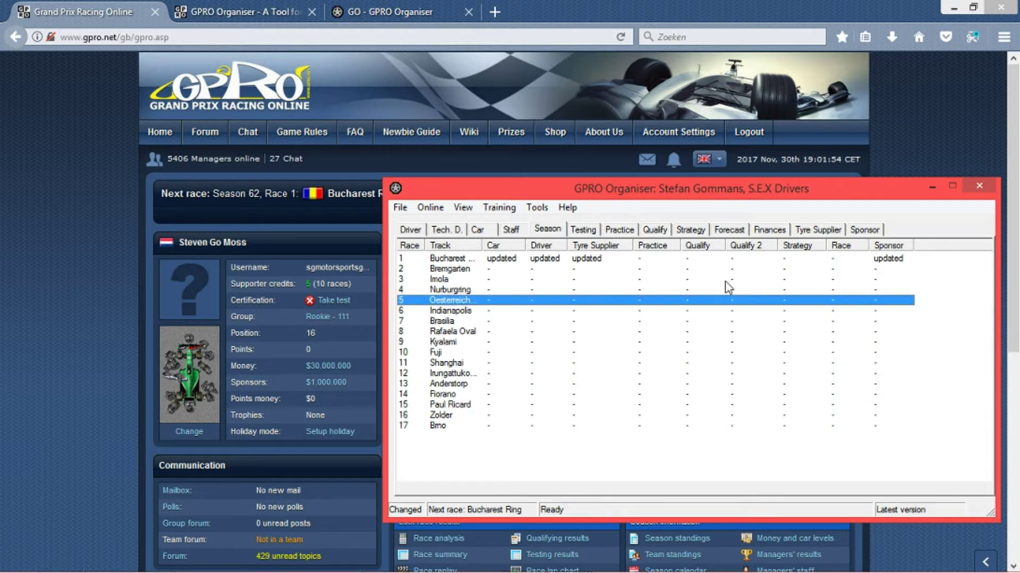
click(591, 260)
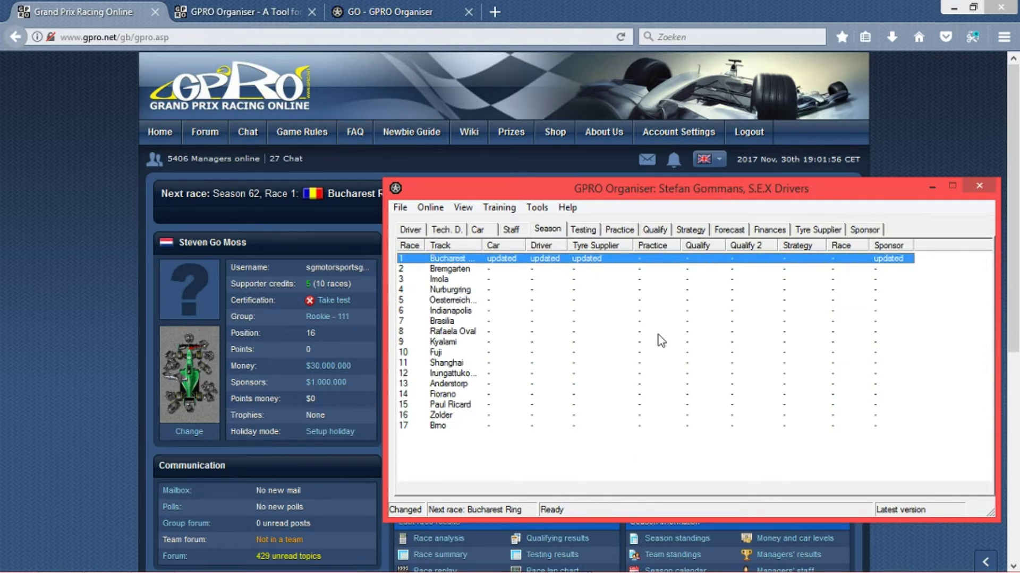
click(534, 311)
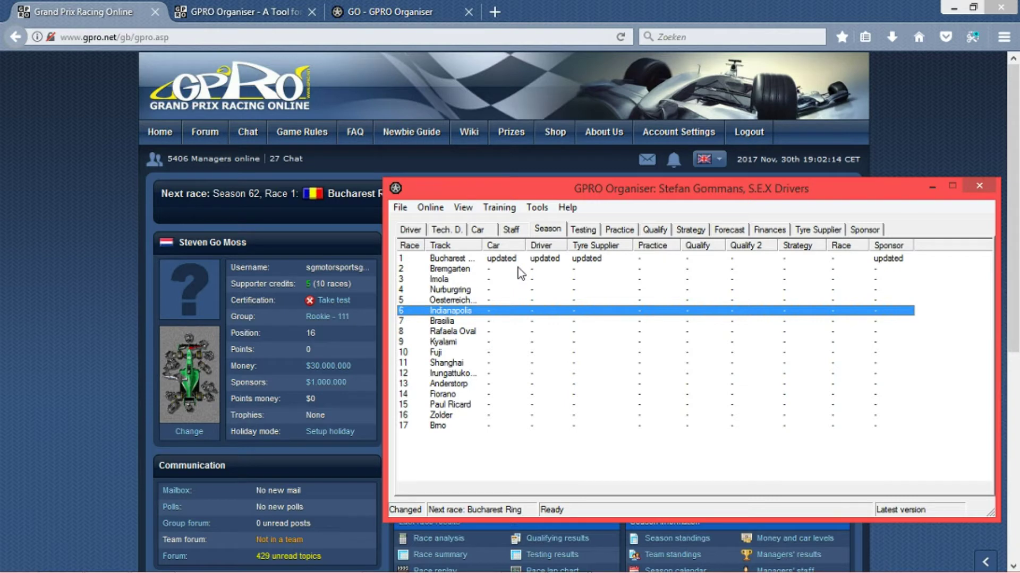
click(486, 259)
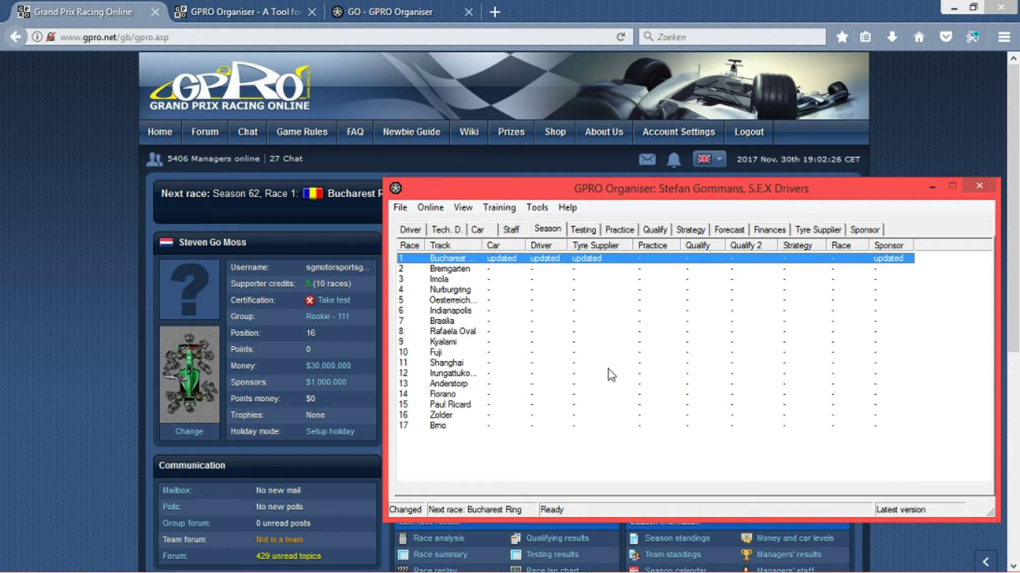
click(619, 301)
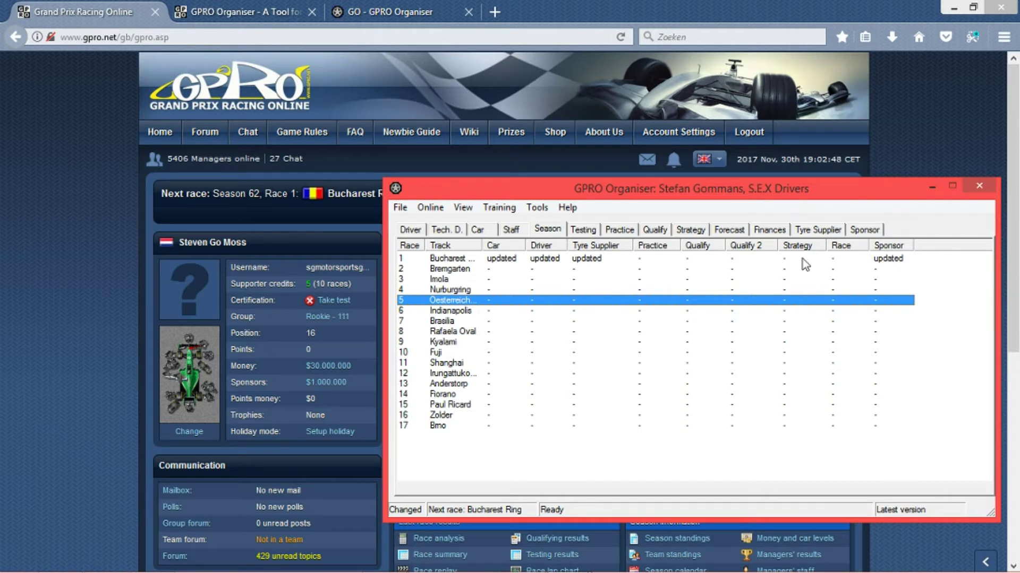
click(452, 213)
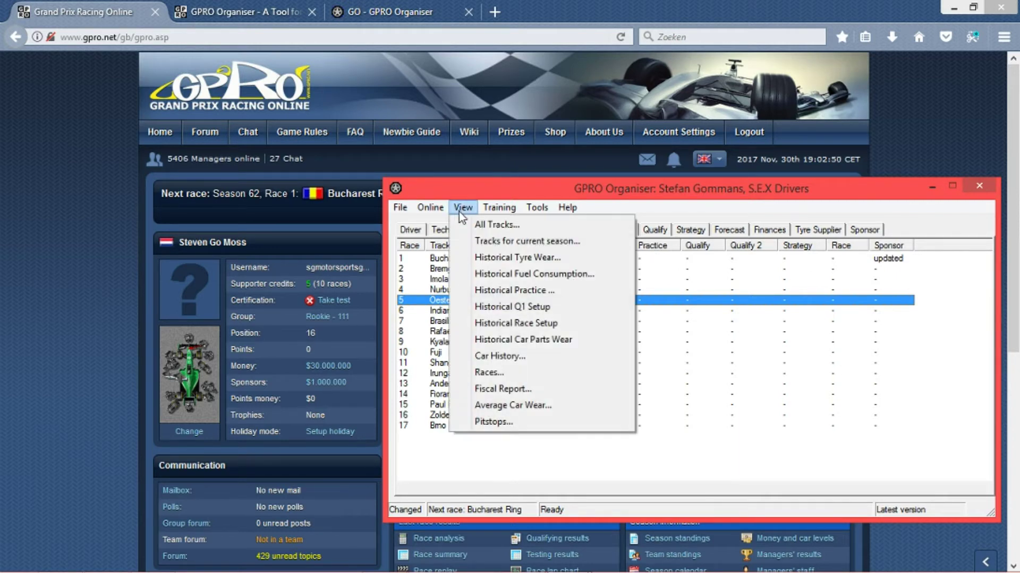
click(533, 375)
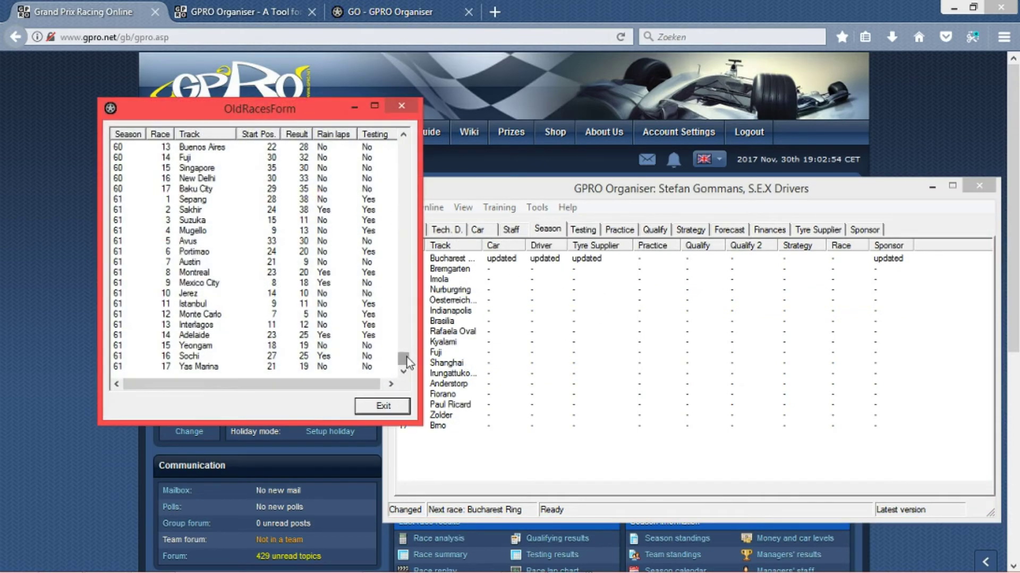
mouse_move(406, 356)
mouse_down()
mouse_move(392, 163)
mouse_move(403, 192)
mouse_up()
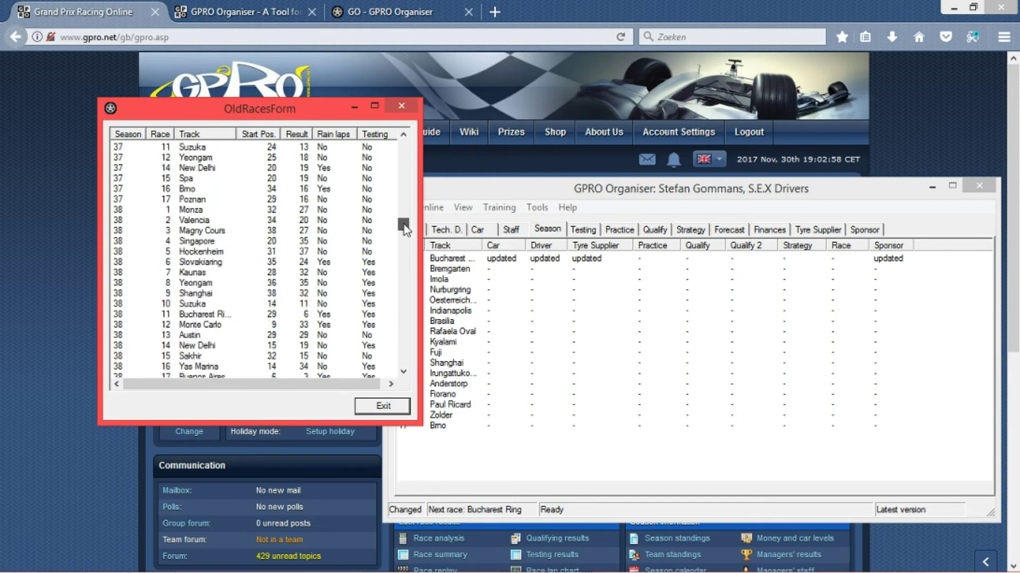
drag(403, 191, 431, 371)
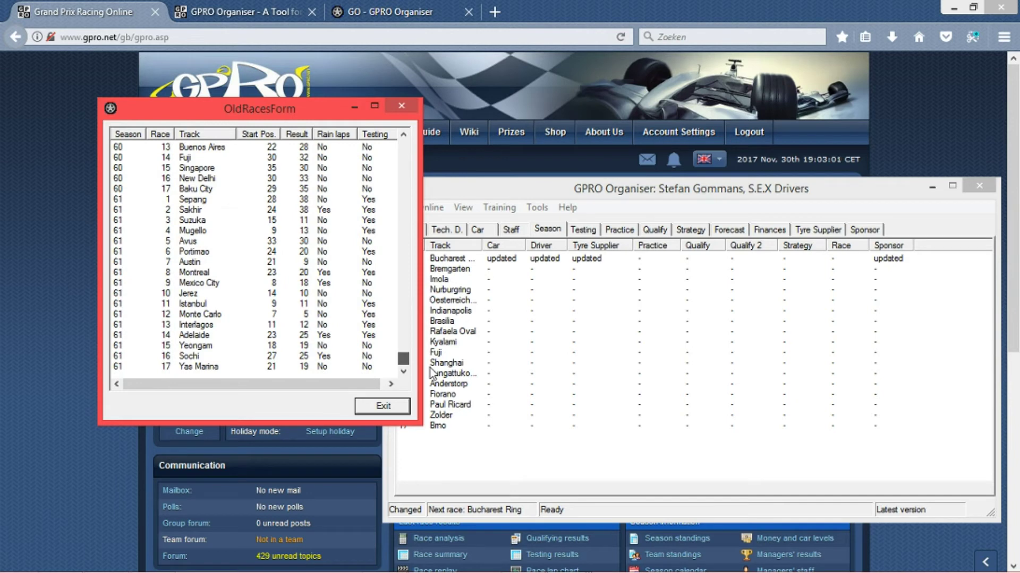
click(371, 262)
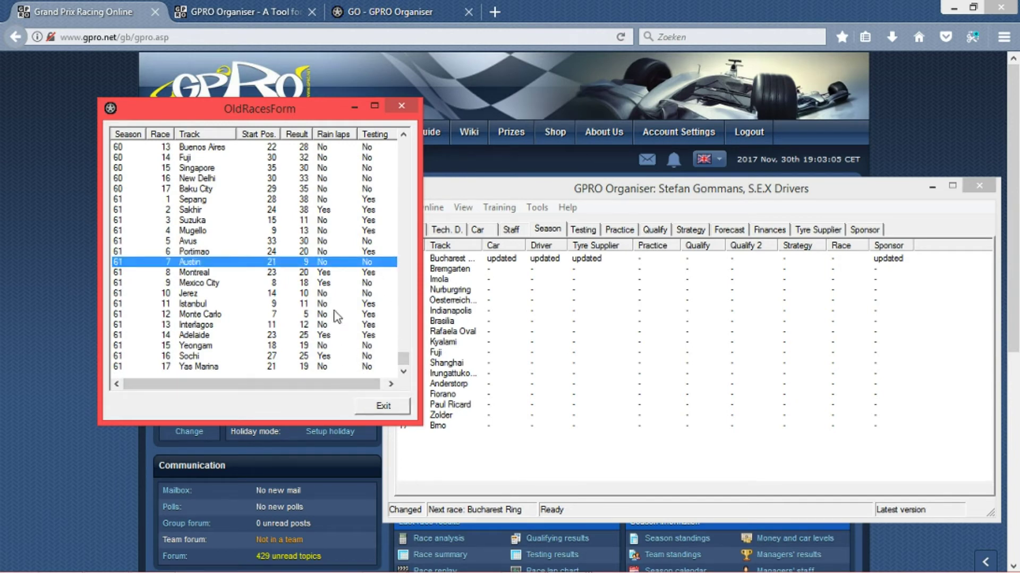
scroll(263, 233, up, 1)
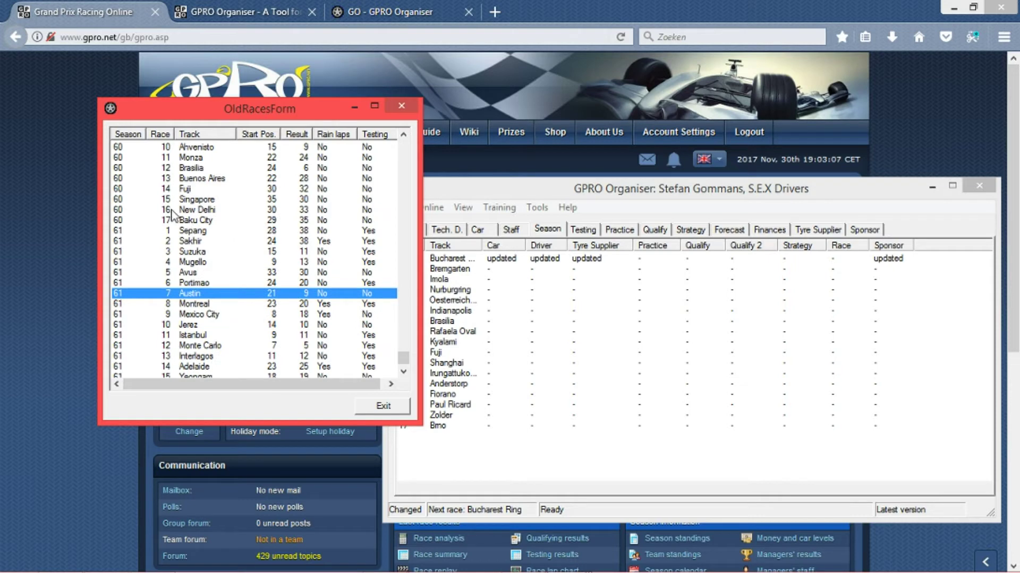
scroll(172, 213, up, 1)
scroll(188, 251, up, 1)
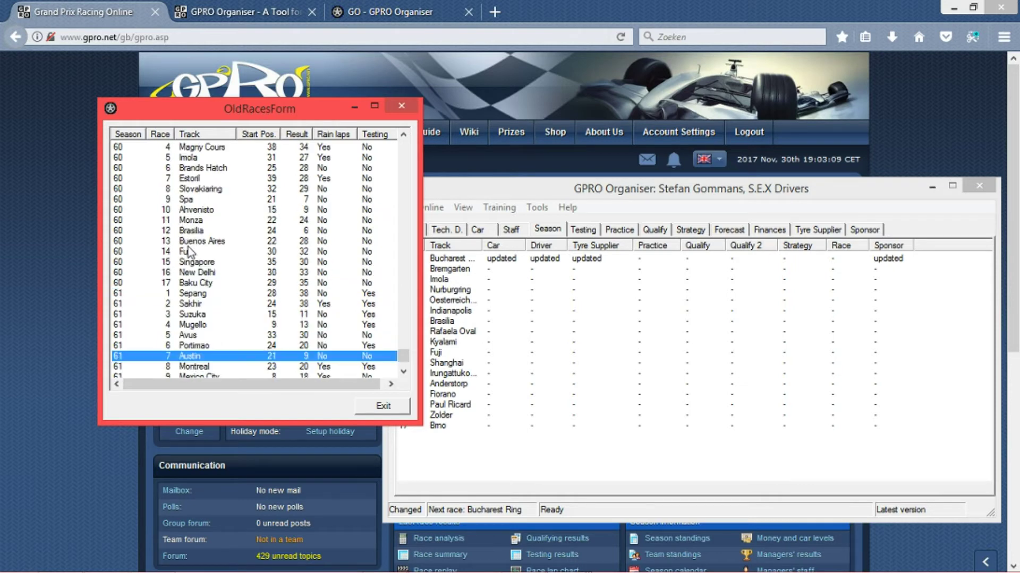
scroll(188, 251, up, 1)
scroll(189, 252, up, 1)
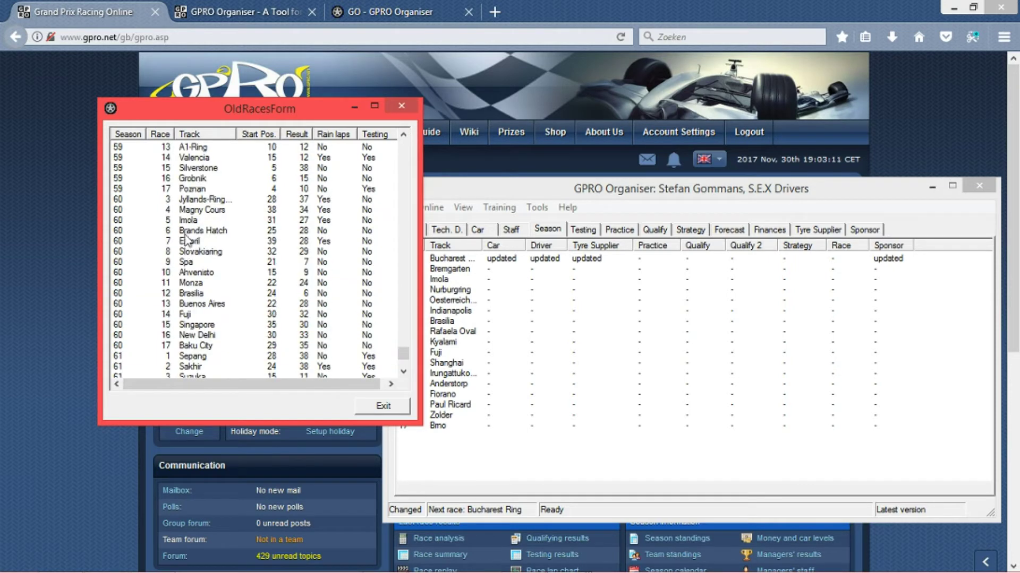
click(169, 192)
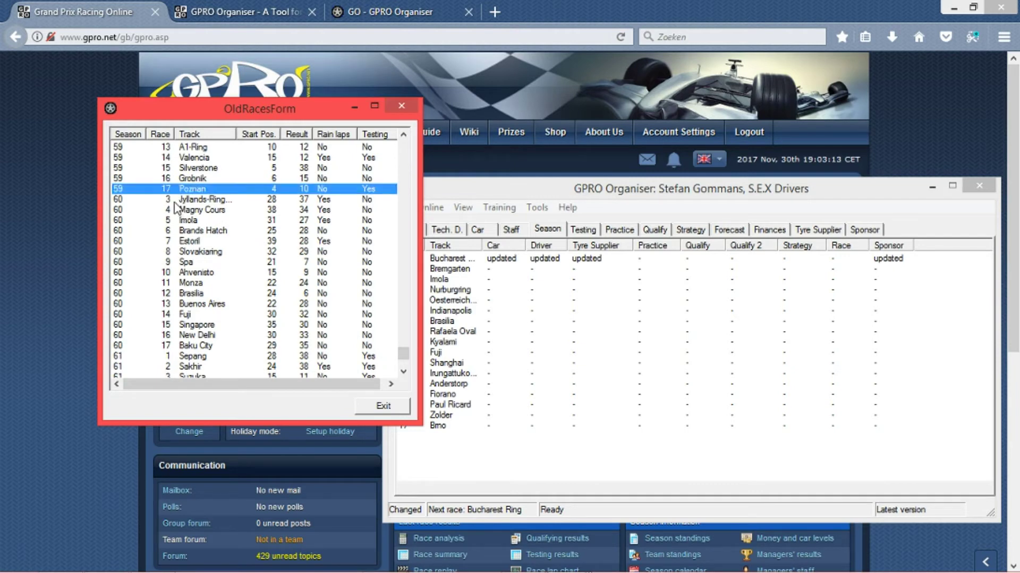
click(180, 201)
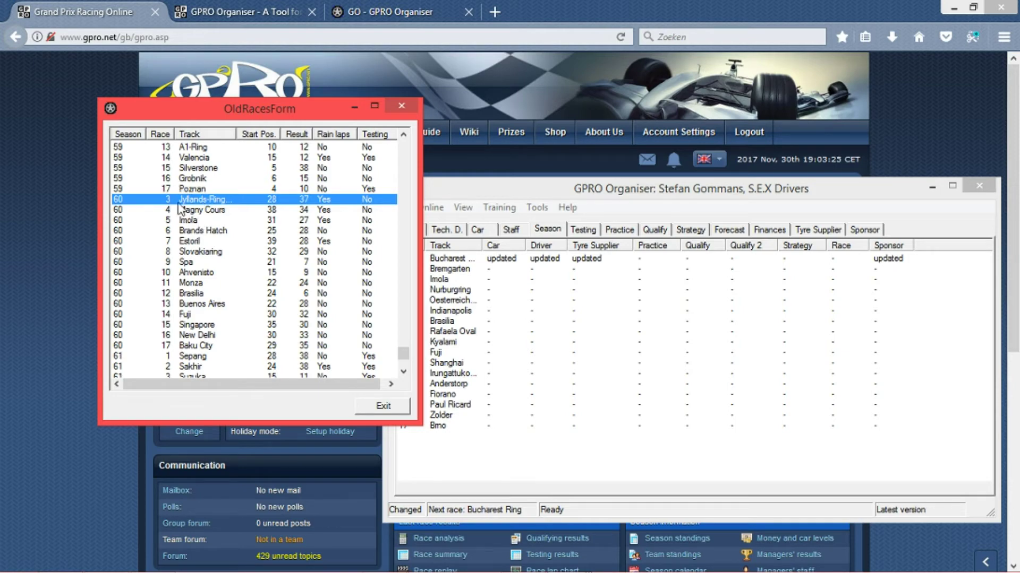
click(376, 408)
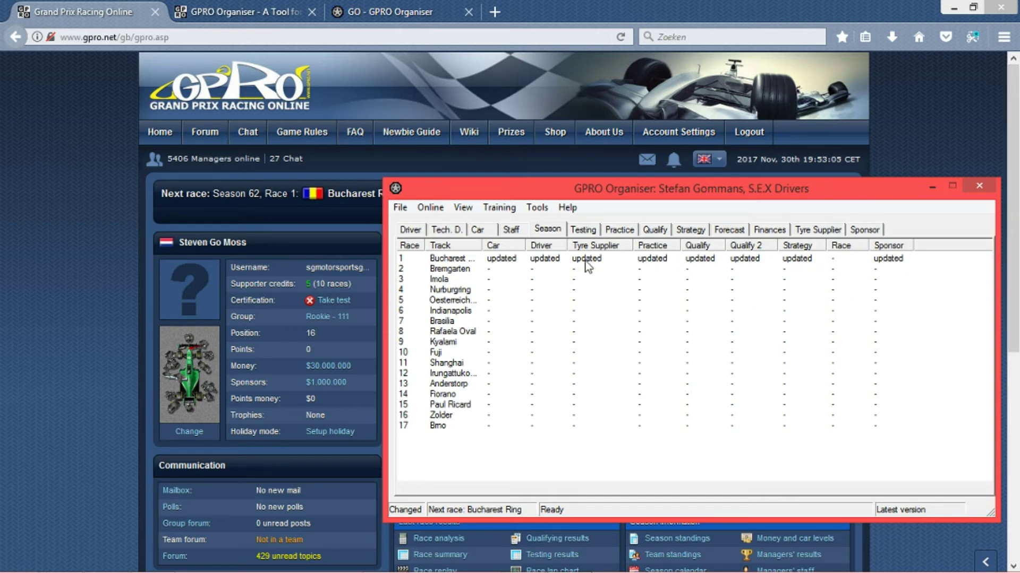
Step: Bring up the File menu with Save and Save as for the organiser data
click(405, 217)
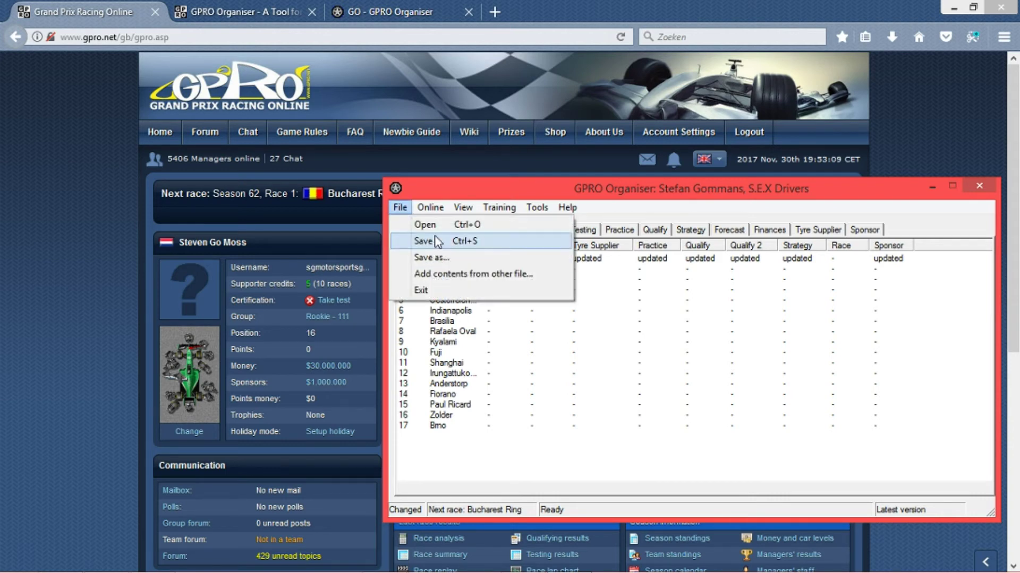